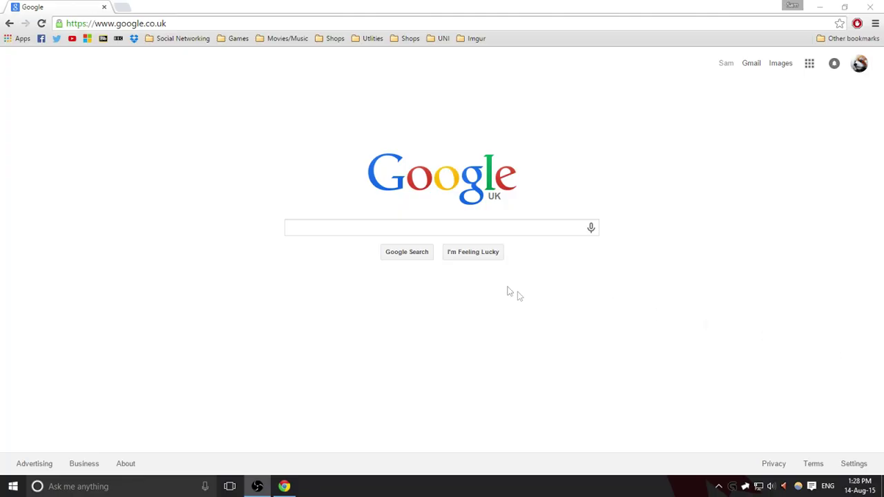
Step: Search the web for Bluestacks and download the PC installer from the official BlueStacks site
left_click(500, 229)
type("Blue")
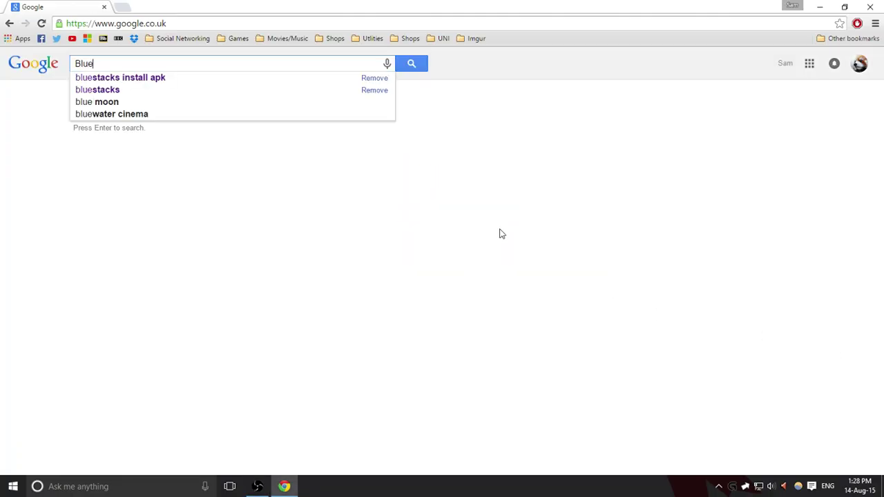
type("stacks")
key("Return")
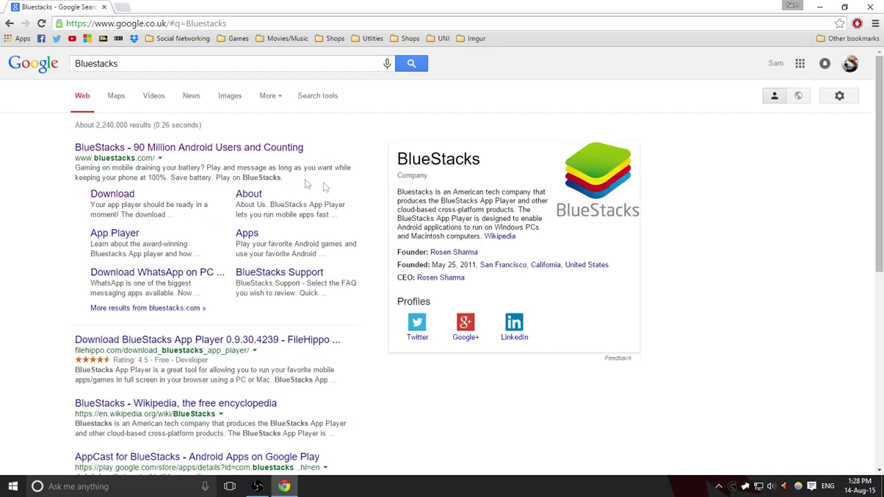
left_click(250, 156)
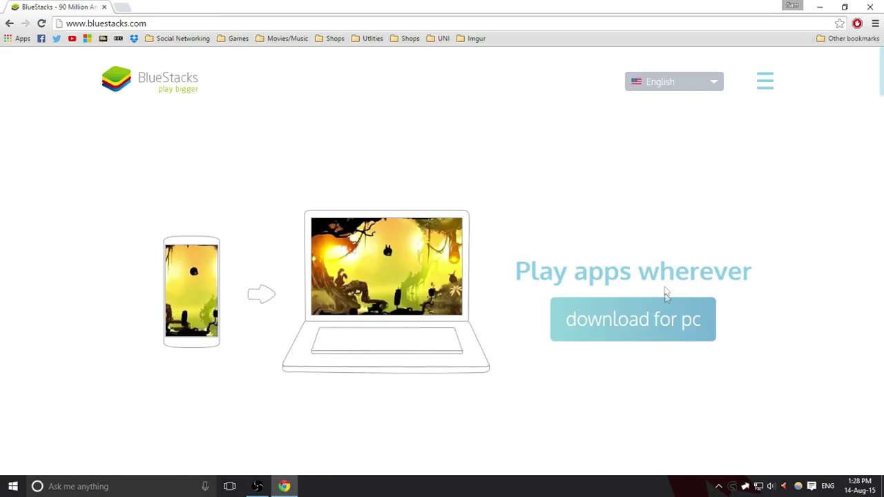
left_click(662, 321)
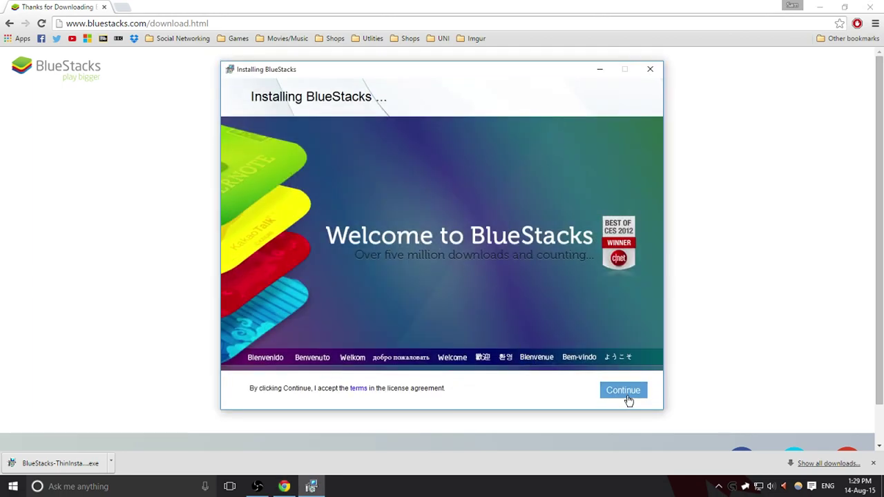
Step: Install BlueStacks with data location C:\ProgramData and both App store access and Application Communications enabled
left_click(629, 395)
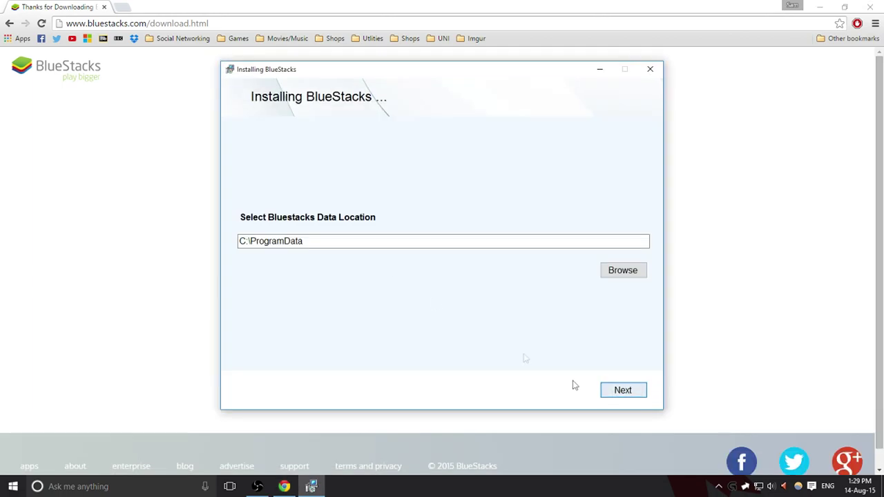
left_click(635, 395)
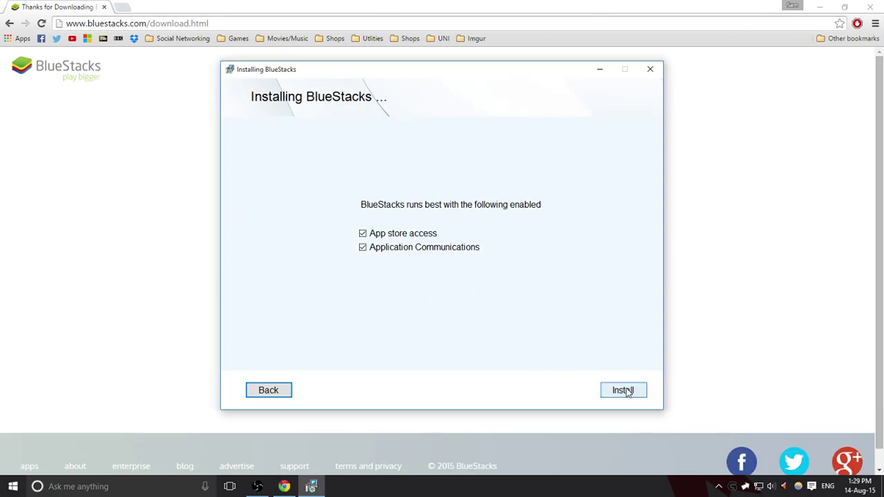
left_click(625, 391)
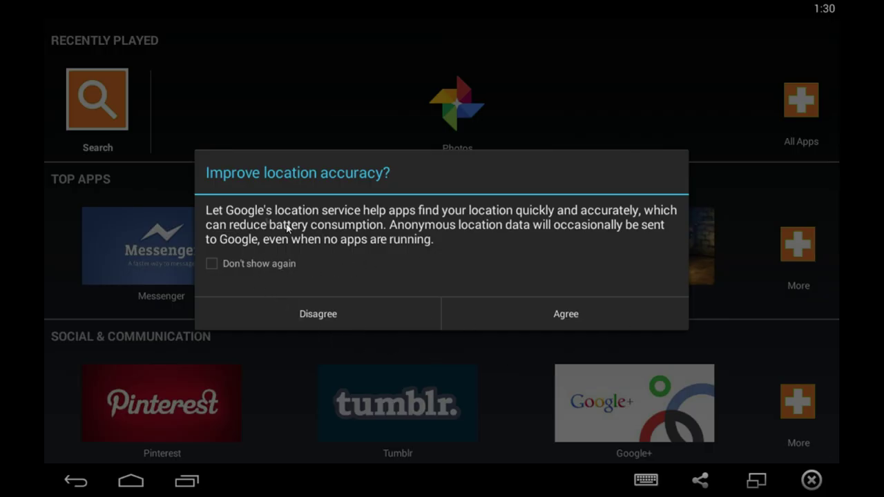
Step: Set the location accuracy prompt not to show again and decline Google's location service
left_click(239, 266)
left_click(271, 268)
left_click(332, 312)
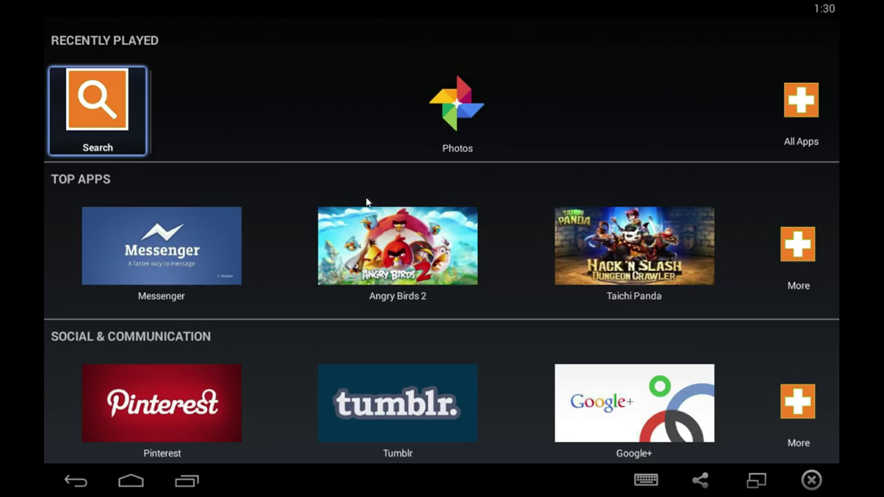
Step: Look through the app categories offered on the BlueStacks home screen
scroll(550, 204, "down", 5)
scroll(509, 213, "up", 4)
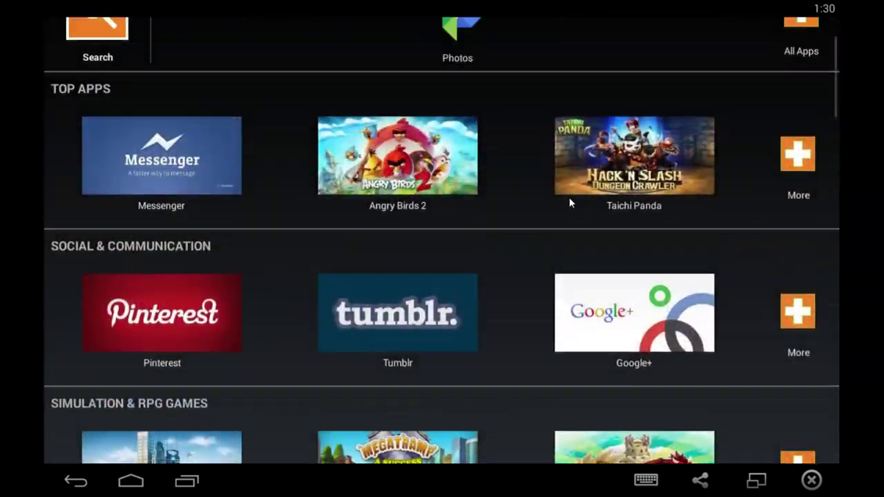
scroll(571, 201, "down", 3)
scroll(516, 223, "down", 3)
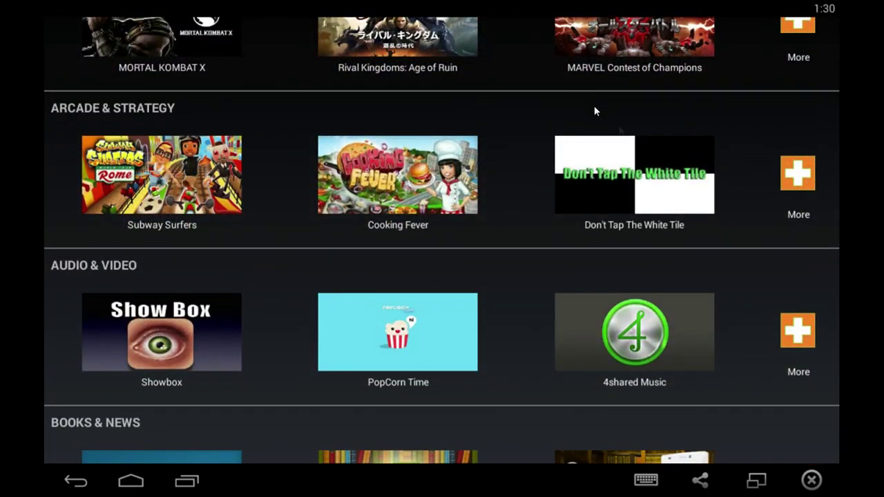
scroll(378, 235, "down", 3)
scroll(226, 249, "up", 10)
Step: Search Play for "fallout shelter" using the BlueStacks app search
left_click(94, 116)
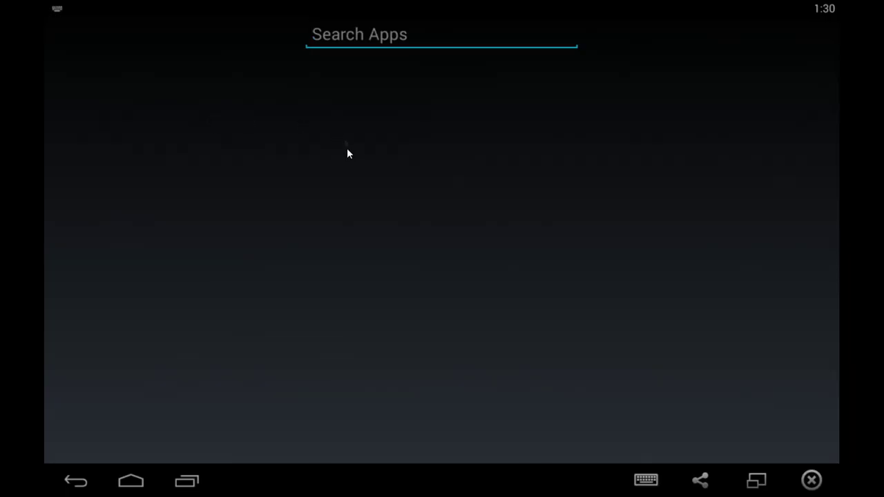
type("fallout f")
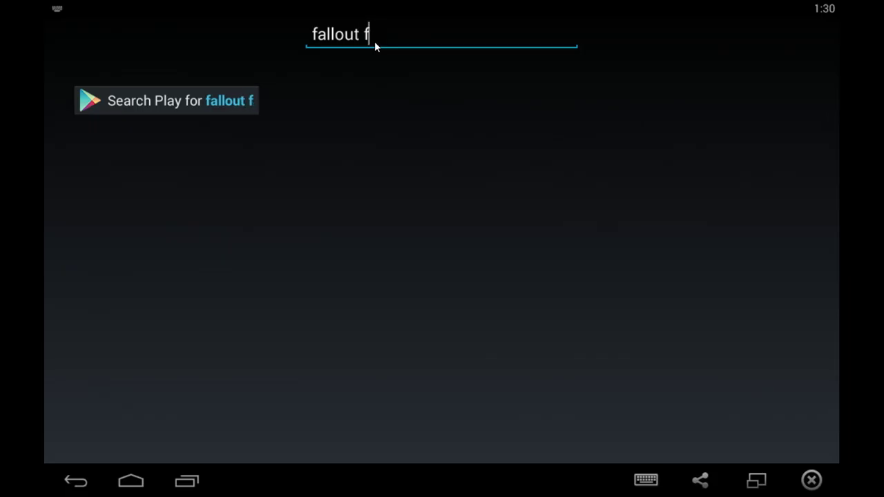
key("BackSpace")
type("shelter")
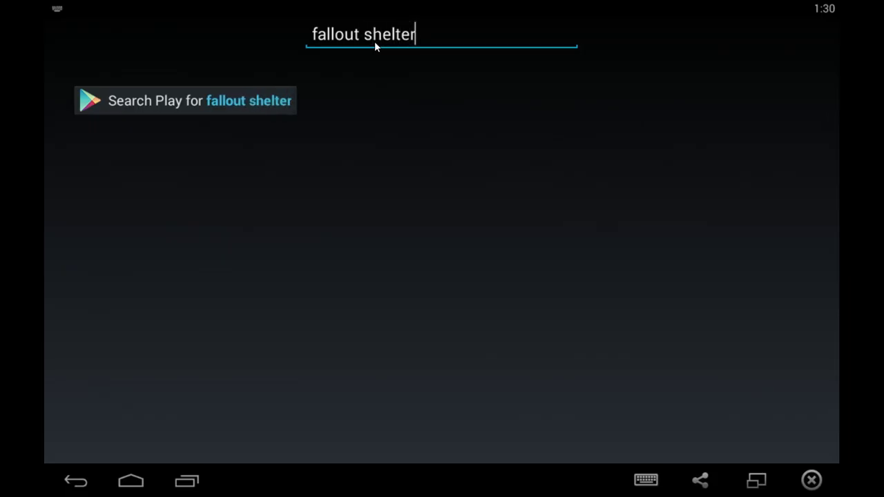
left_click(259, 101)
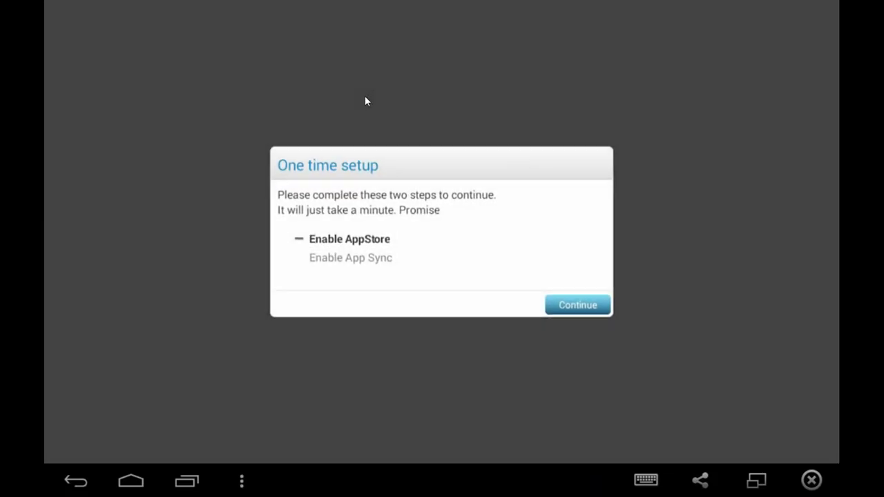
Step: Go through the one-time setup, disabling Google Account data backup and Google Play news and offers
left_click(581, 307)
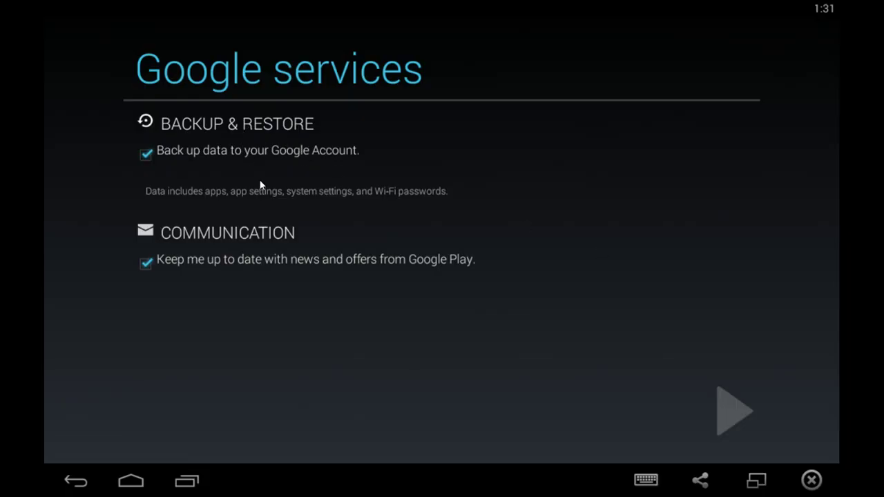
left_click(146, 156)
left_click(156, 261)
left_click(754, 405)
left_click(567, 306)
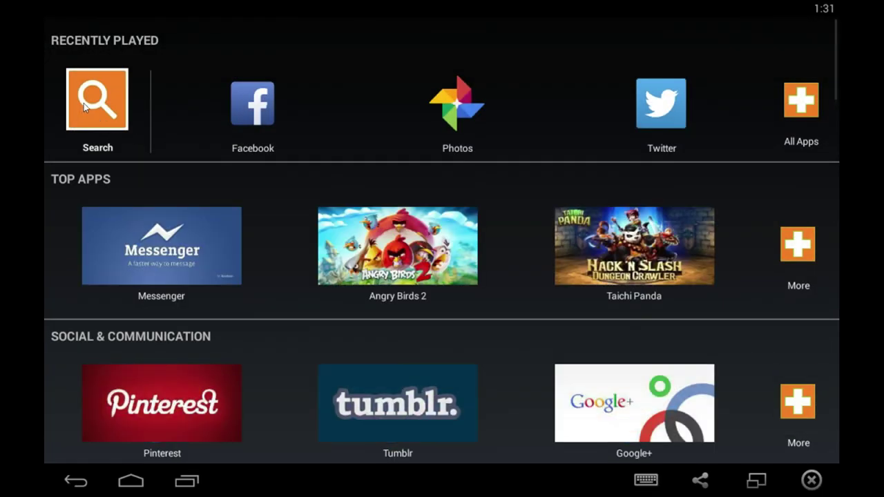
Step: Repeat the app search for Fallout Shelter, and open the game's store page from New + Updated Games
left_click(84, 103)
type("fallout sht")
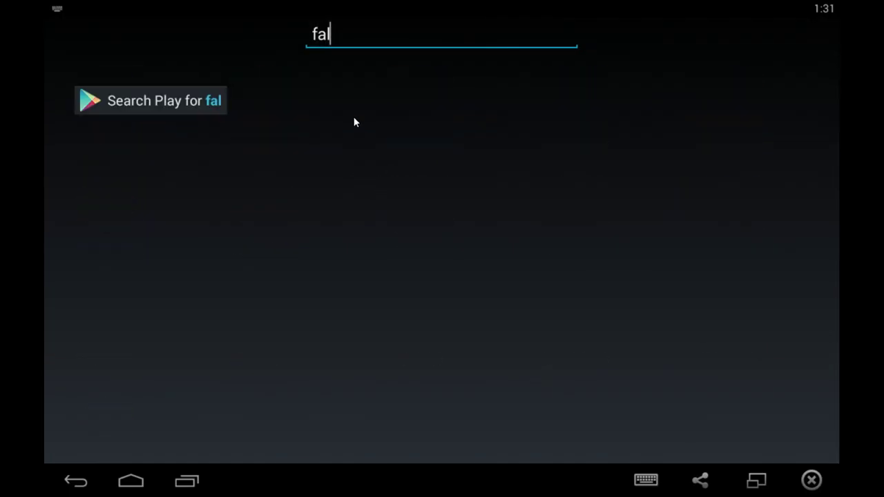
key("BackSpace")
type("elte")
key("Return")
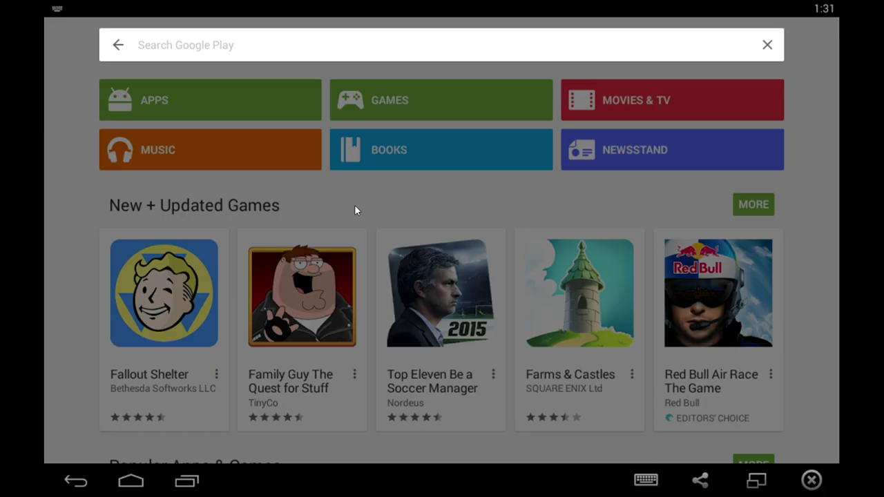
left_click(345, 204)
left_click(174, 309)
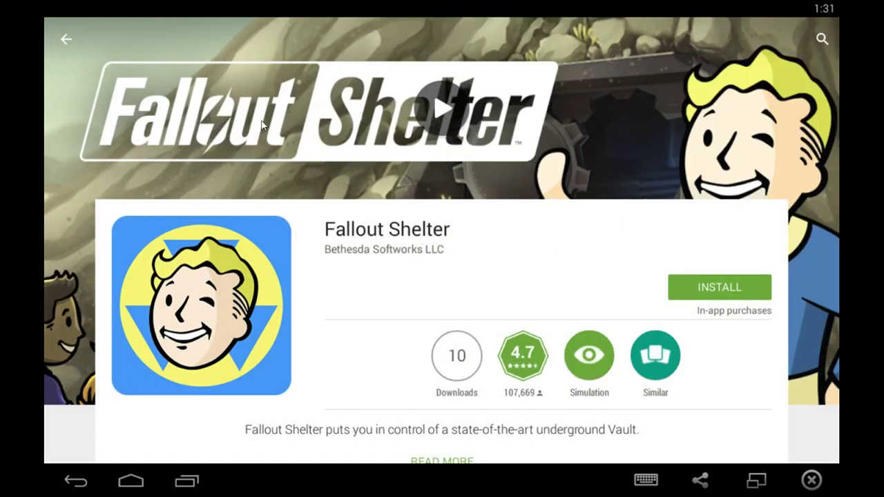
Step: Return to the store's front page and search Google Play for the suggested term "fallout shelter"
left_click(69, 40)
left_click(217, 44)
type("fallout")
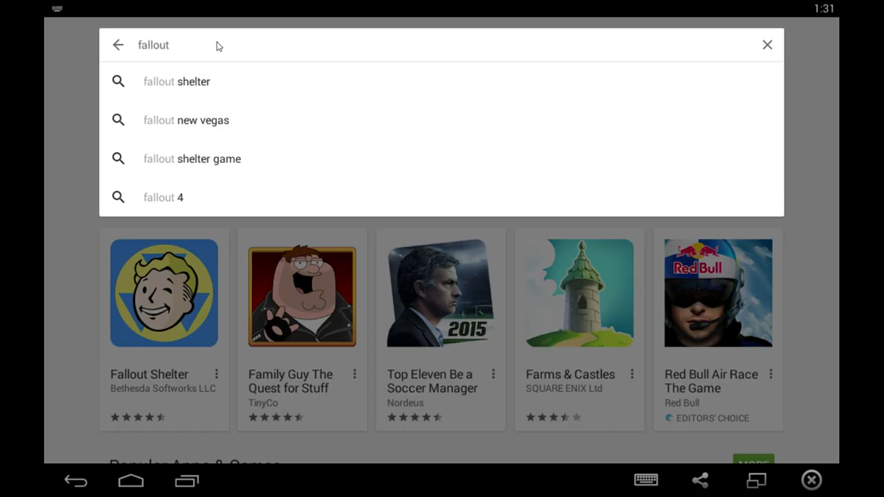
left_click(236, 83)
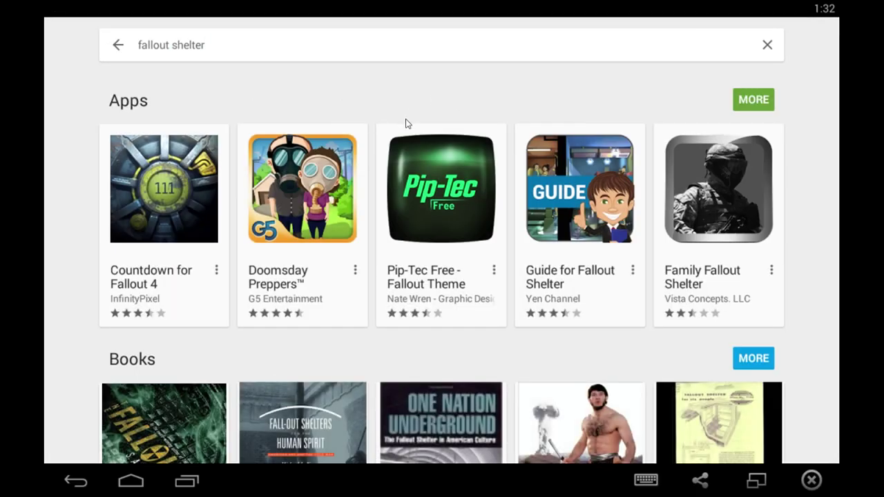
Step: Expand the full list of app results and open the Fallout Shelter entry by Bethesda Softworks LLC
scroll(402, 168, "down", 5)
scroll(517, 177, "up", 5)
left_click(753, 100)
scroll(602, 173, "down", 5)
scroll(418, 177, "down", 5)
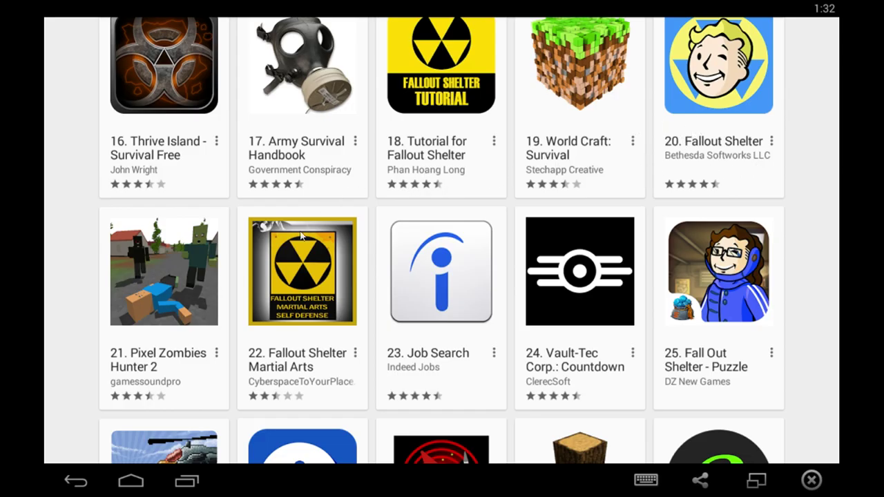
left_click(700, 160)
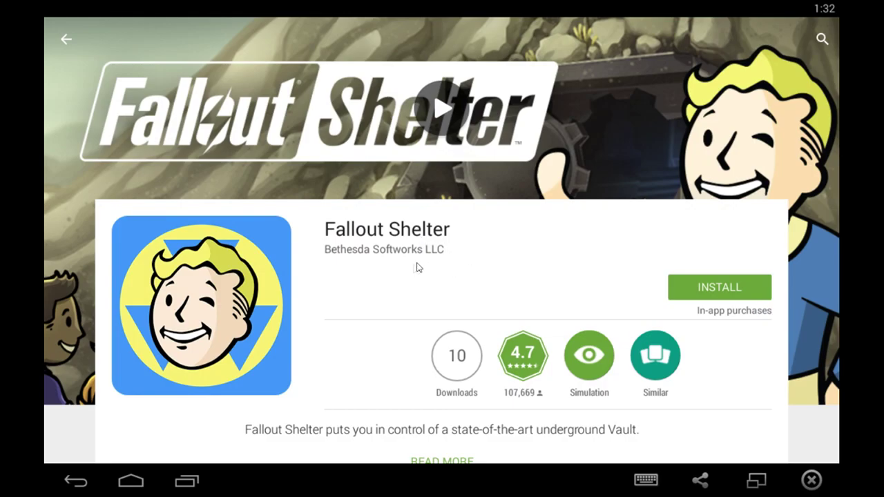
Step: Install Fallout Shelter, accepting its permissions and keeping the large download on Wi-Fi only
scroll(537, 239, "down", 10)
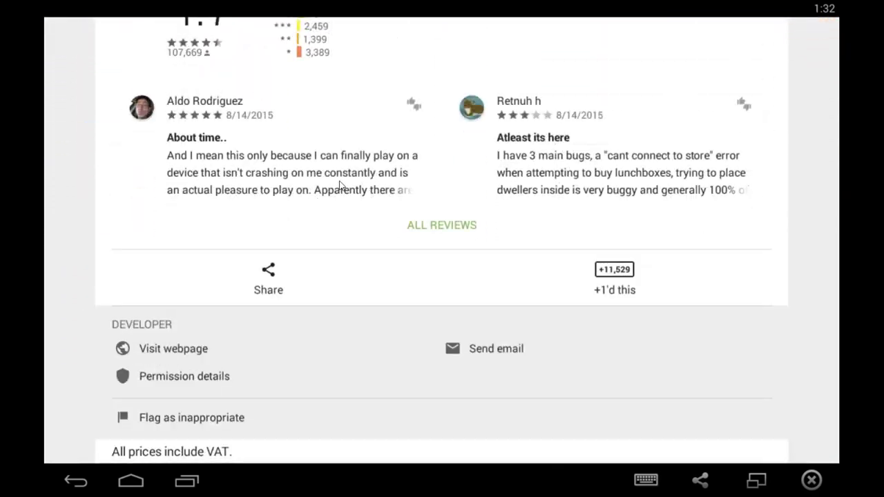
scroll(525, 231, "up", 10)
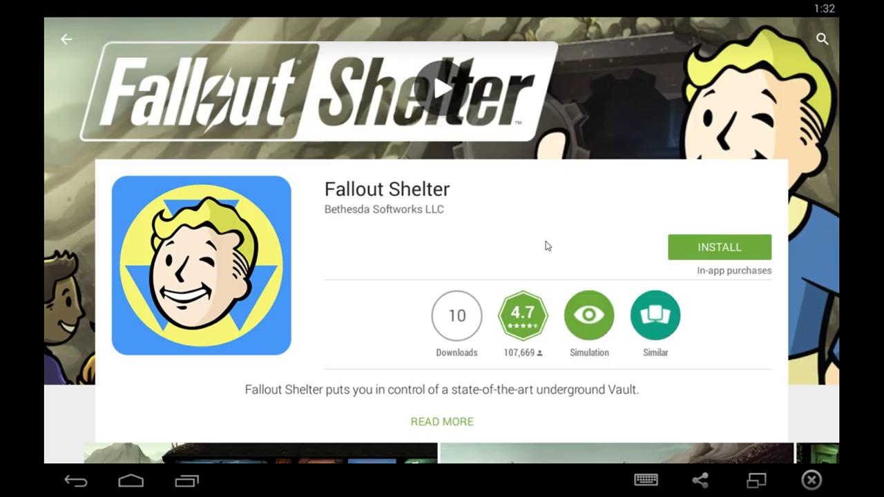
left_click(717, 248)
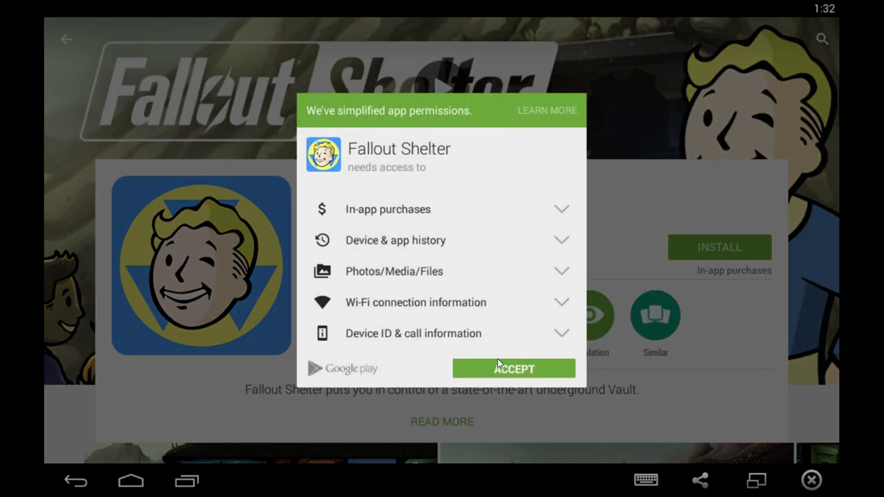
left_click(527, 373)
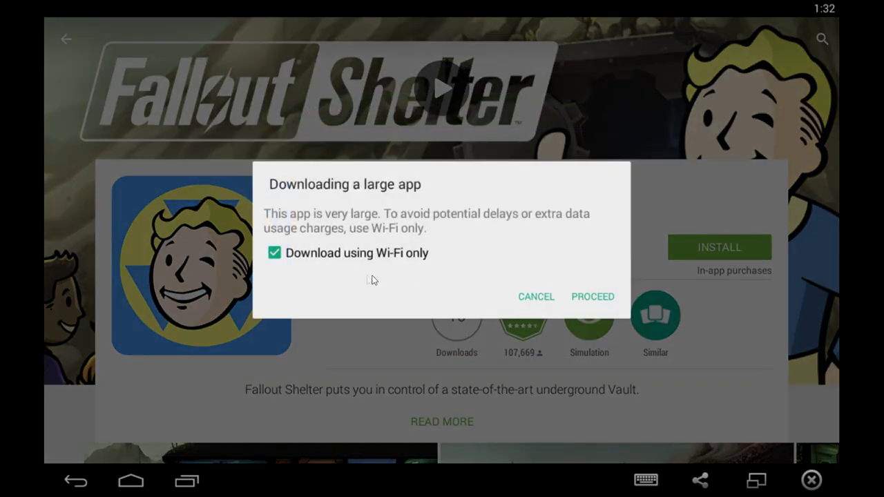
left_click(596, 297)
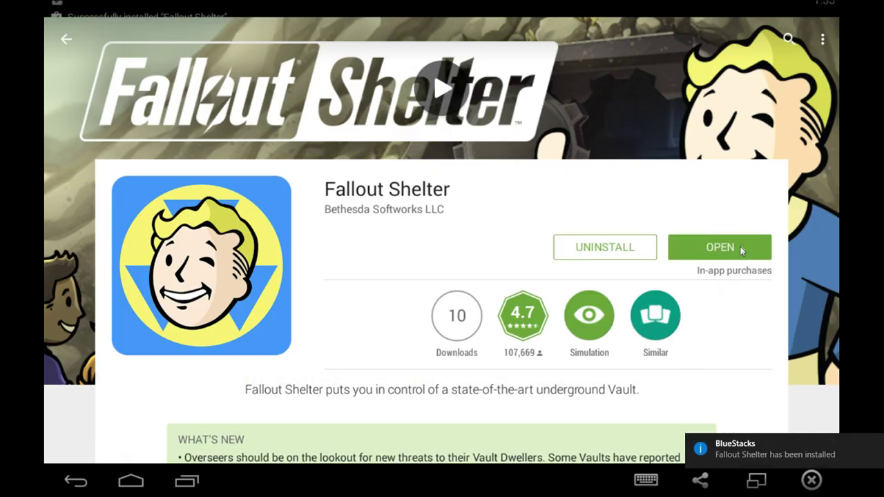
Step: Launch Fallout Shelter and allow it to send notifications
left_click(704, 259)
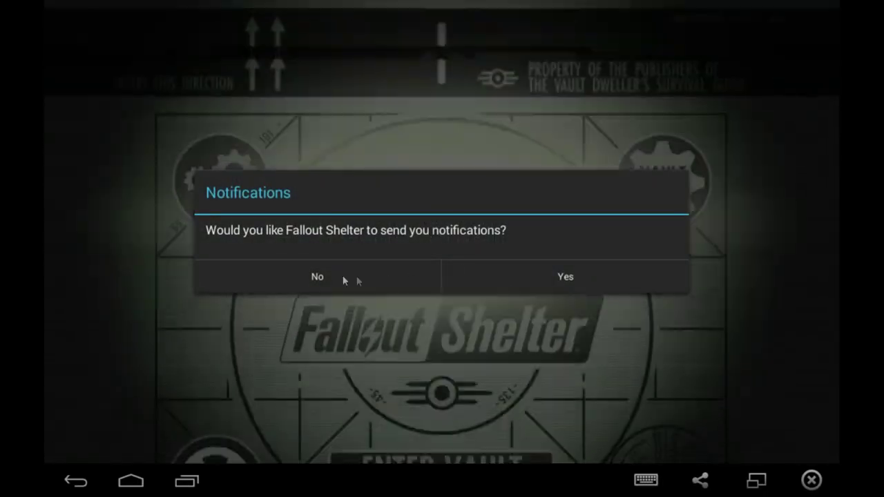
left_click(570, 277)
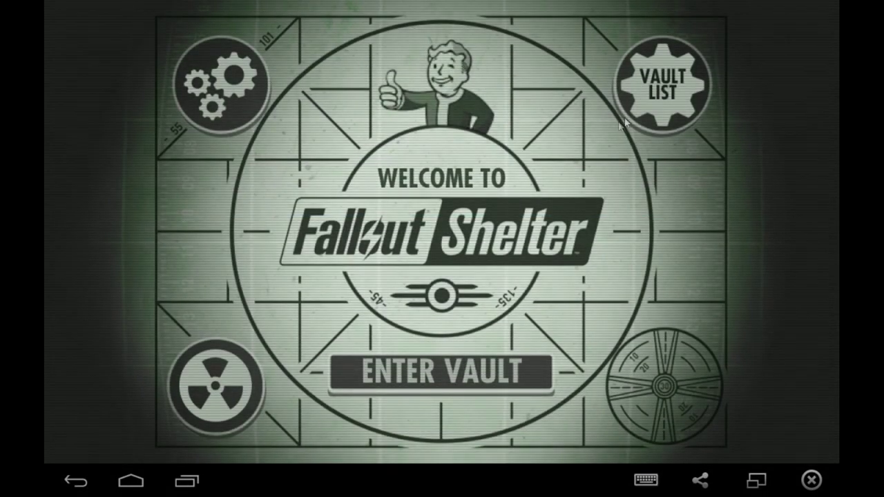
Step: Open the vault list and create a new vault numbered 641 in the first free slot
left_click(633, 119)
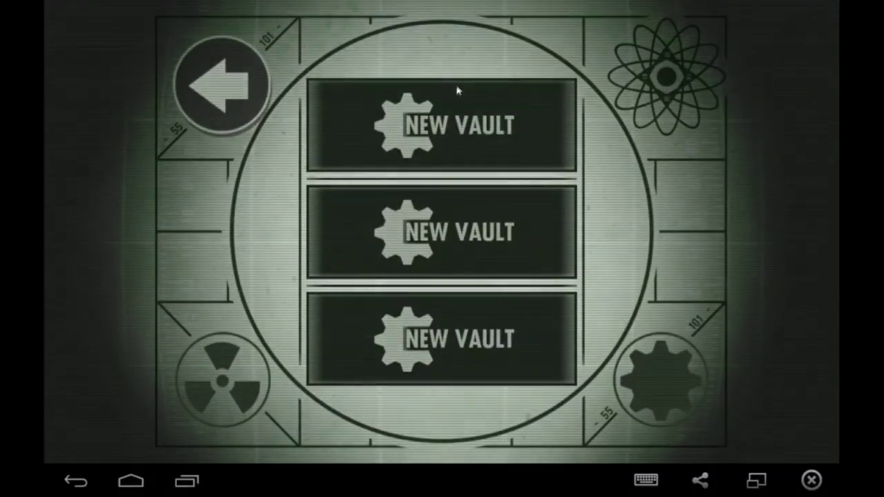
left_click(457, 90)
left_click(575, 233)
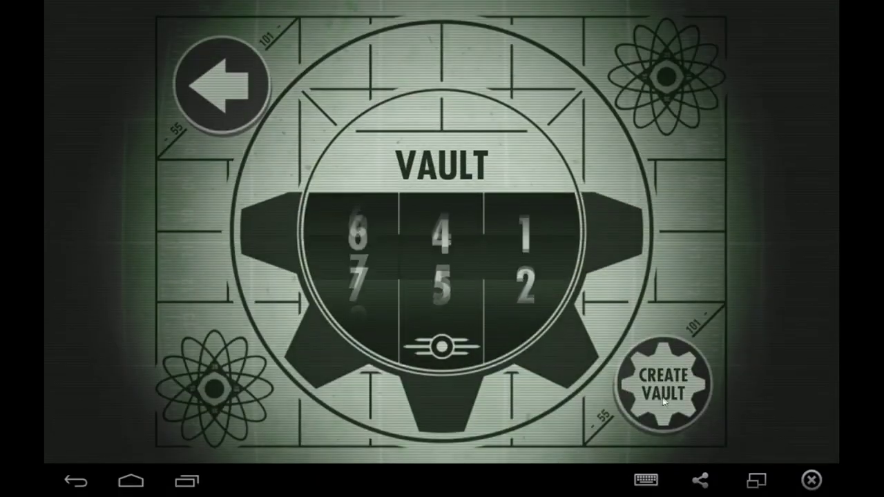
left_click(664, 397)
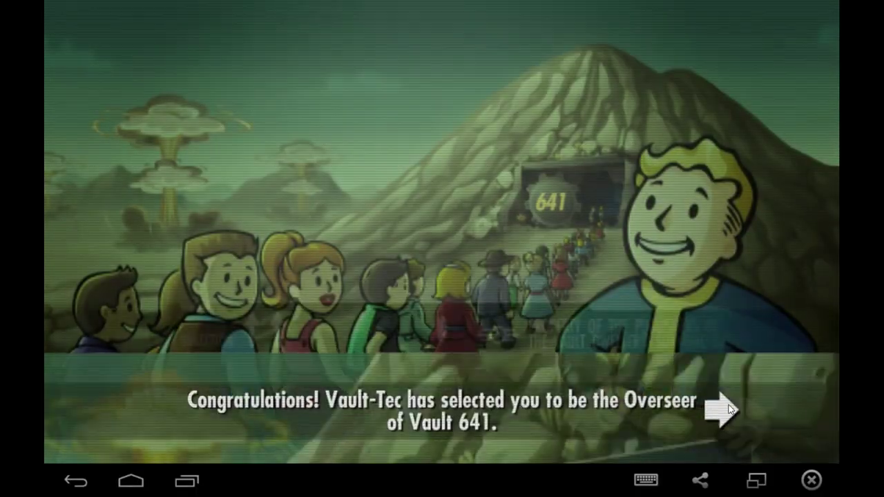
Step: Advance through all the introduction pages for Vault 641 to load the vault
left_click(722, 409)
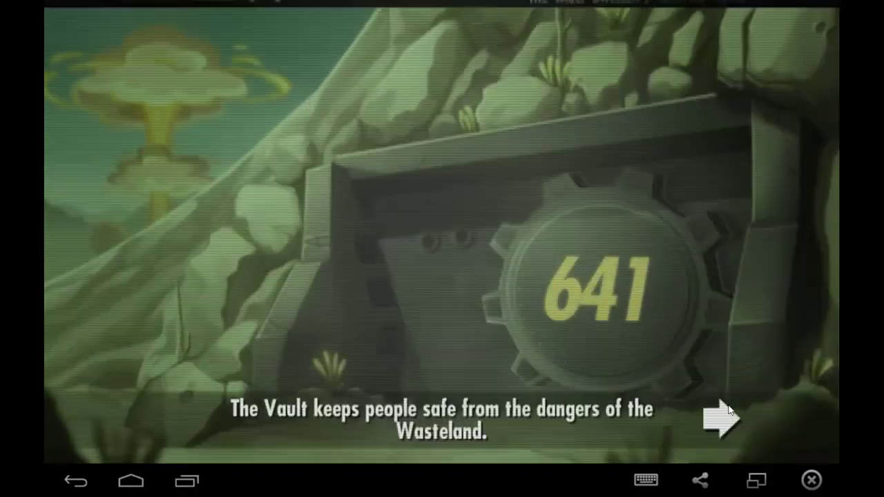
left_click(722, 410)
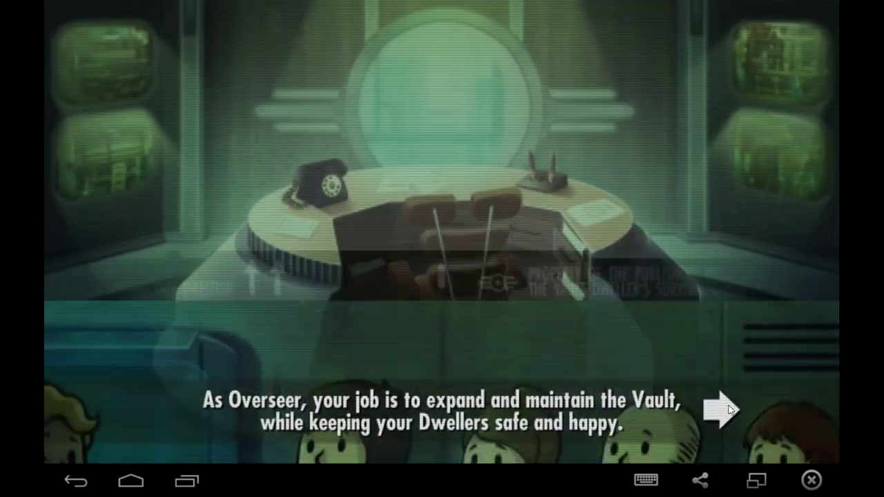
left_click(722, 409)
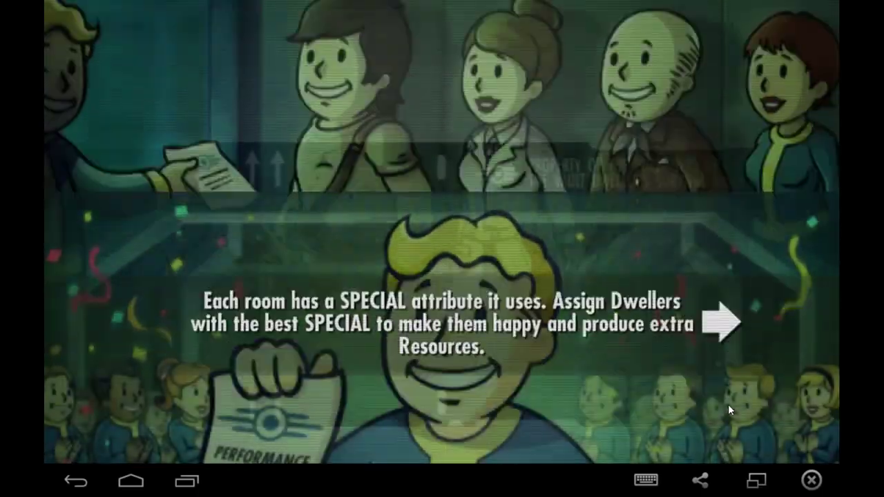
left_click(729, 409)
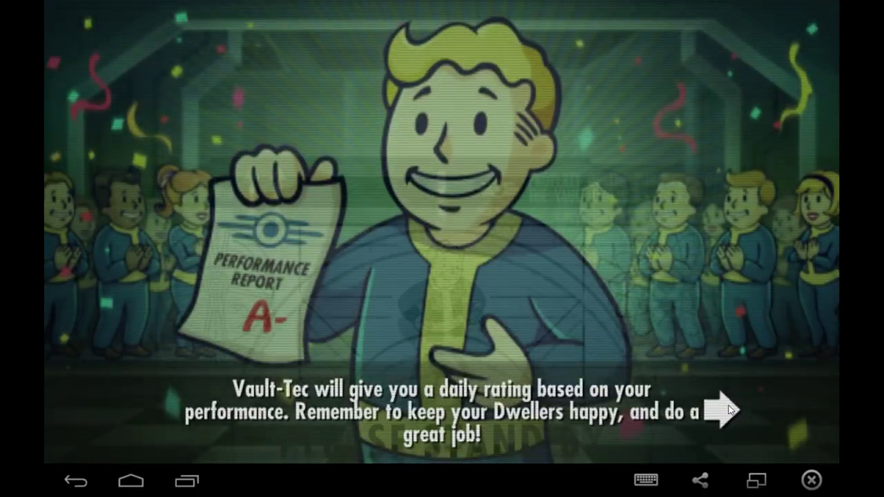
left_click(729, 409)
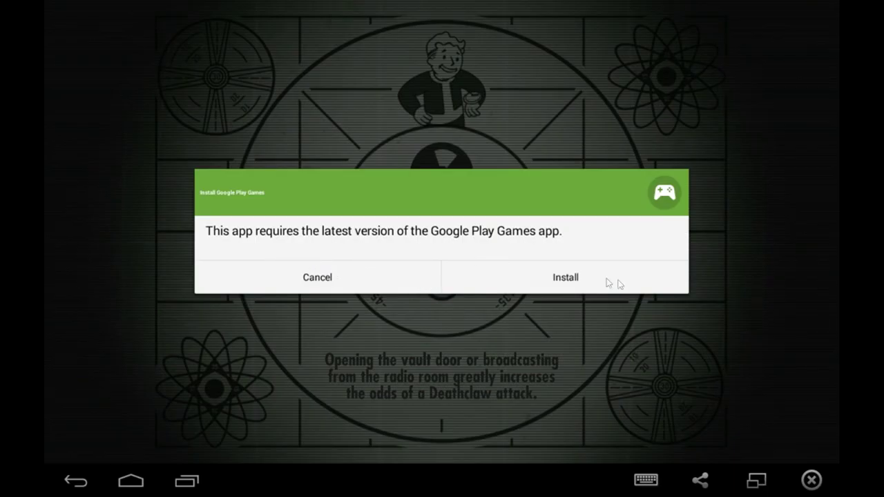
Step: Agree to install the required Google Play Games app and install it from its store page, accepting the permissions
left_click(621, 284)
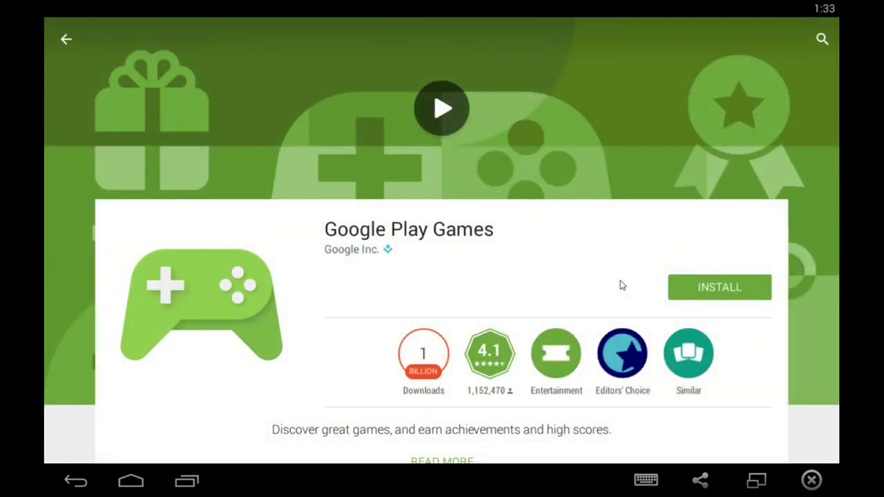
left_click(691, 290)
left_click(520, 312)
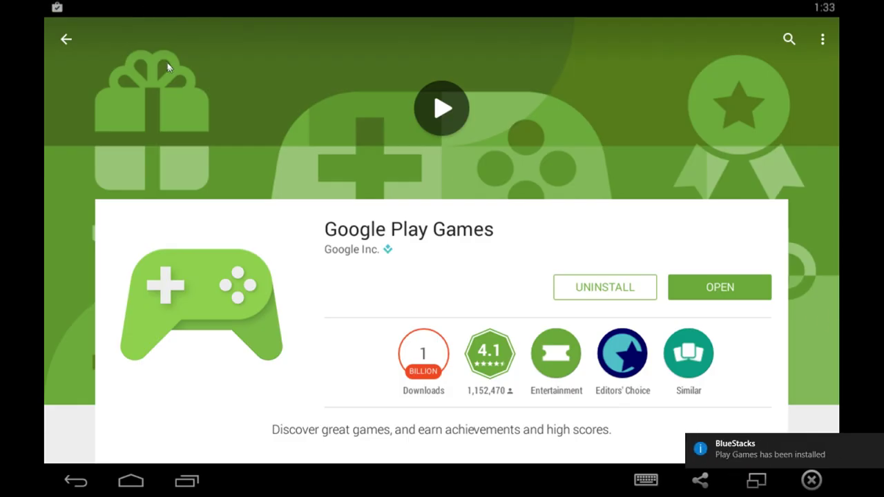
Step: Leave the Google Play Games store page, switch back to Fallout Shelter and cancel the repeated install request
left_click(66, 40)
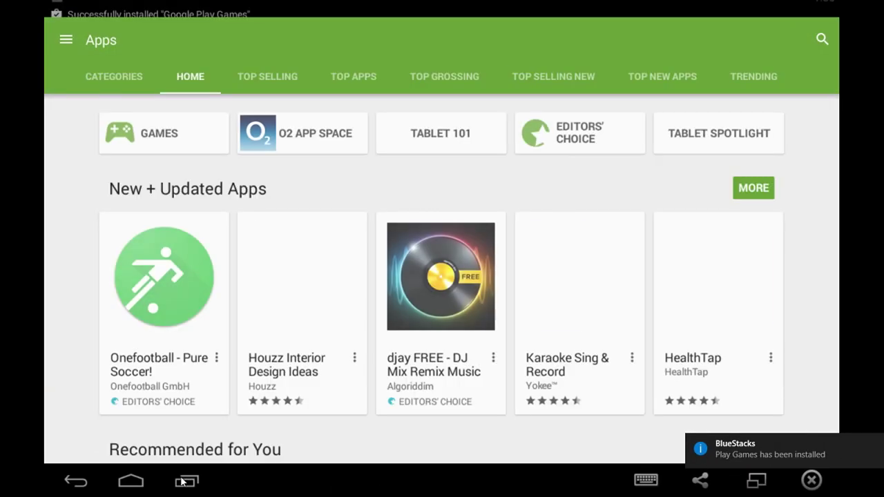
left_click(187, 481)
left_click(584, 239)
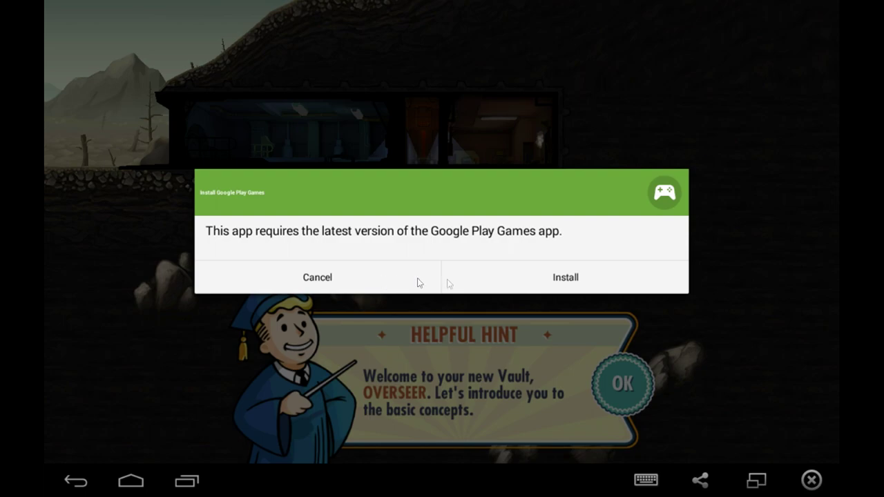
left_click(400, 272)
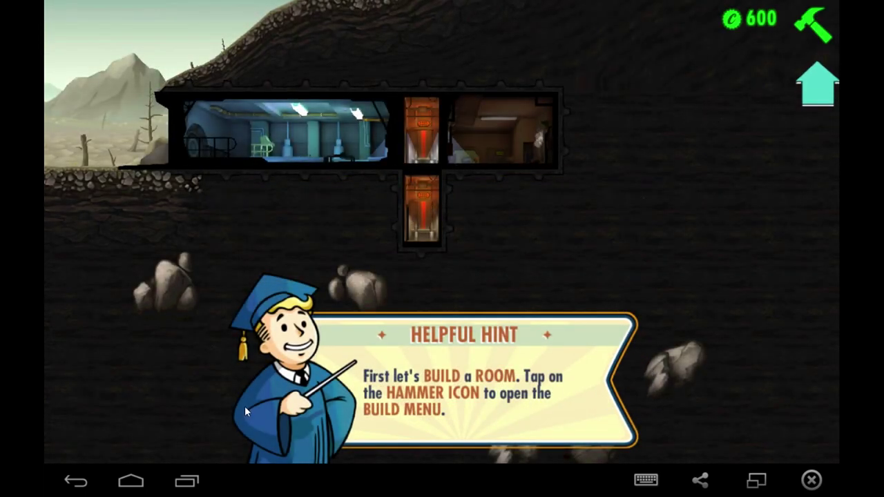
Step: Close all the recently used apps, including Fallout Shelter, and relaunch Fallout Shelter from the home screen
left_click(185, 483)
left_click(593, 227)
left_click_drag(714, 257, 719, 359)
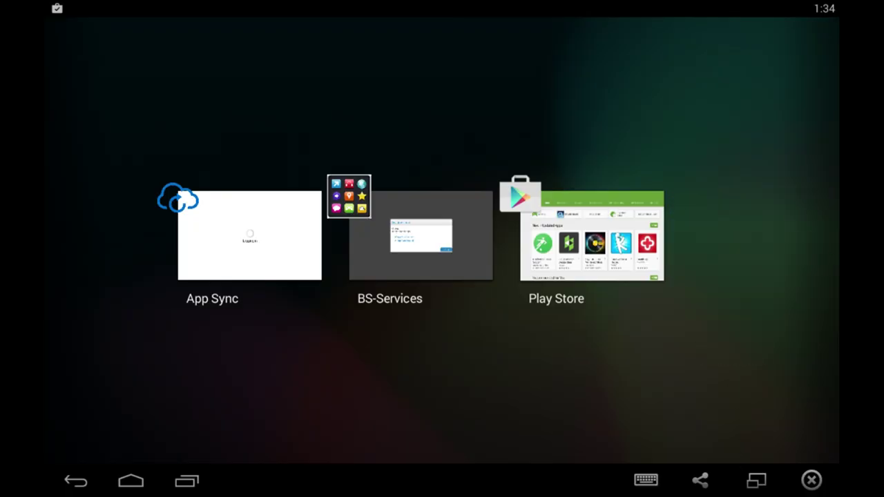
left_click_drag(504, 262, 514, 365)
left_click_drag(682, 221, 684, 325)
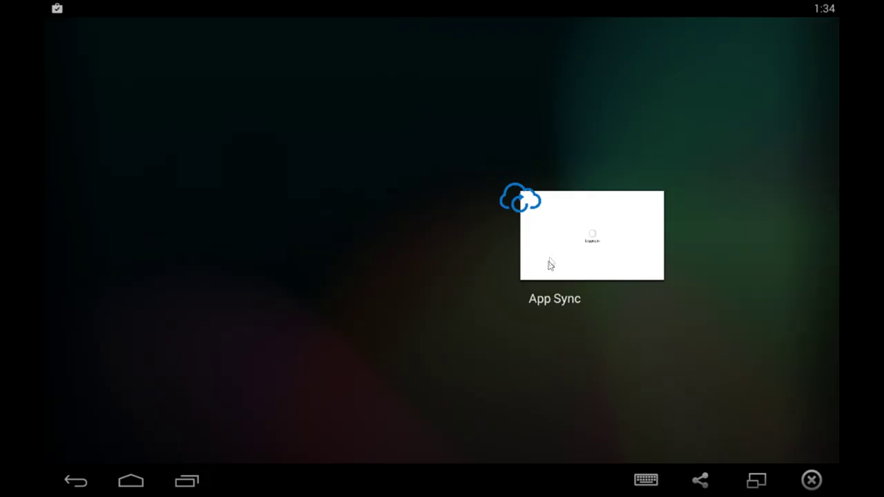
left_click_drag(736, 235, 734, 377)
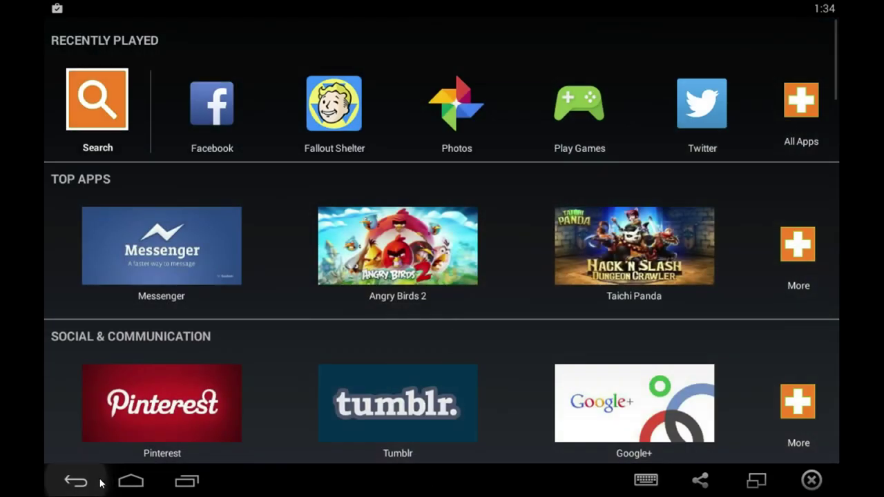
left_click(326, 118)
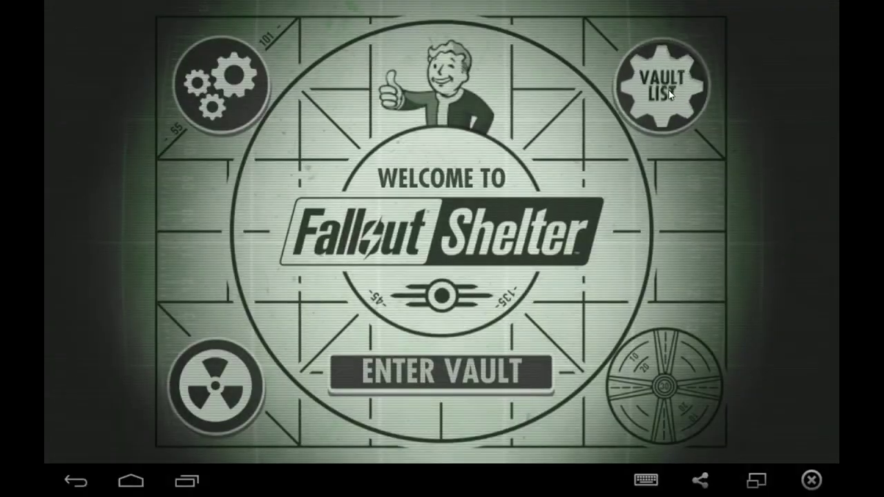
Step: Create a new vault numbered 979 in the first slot of the vault list
left_click(668, 90)
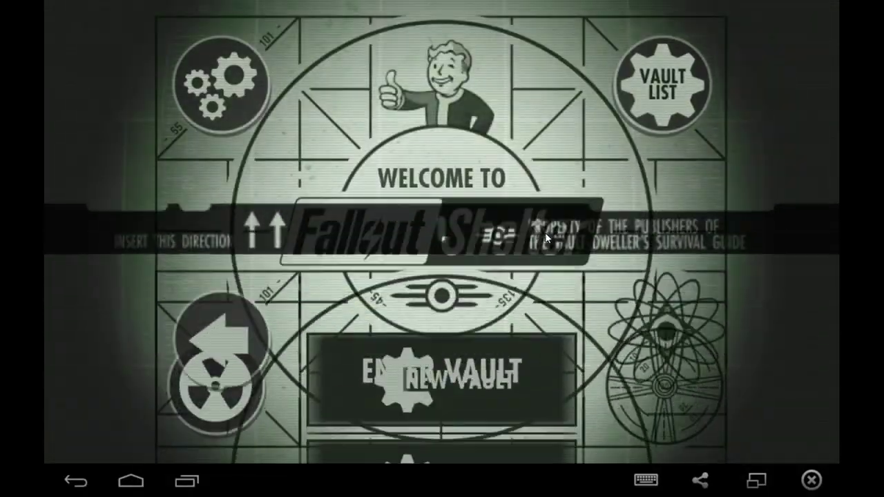
left_click(512, 134)
left_click(588, 232)
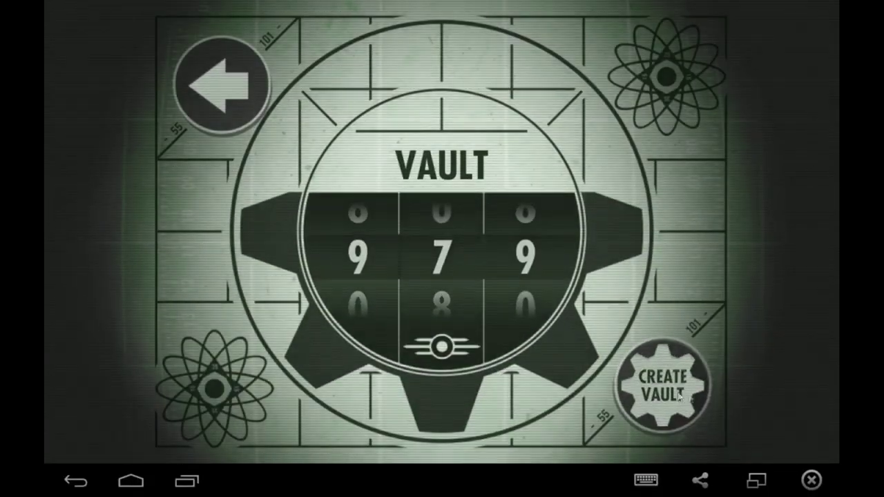
left_click(668, 387)
Step: Advance through the Overseer introduction pages for Vault 979 until the vault starts loading
left_click(710, 407)
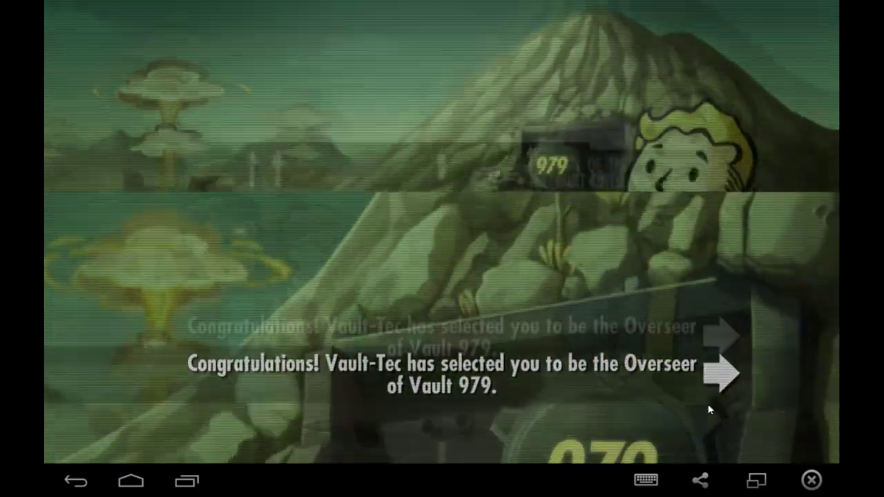
left_click(714, 405)
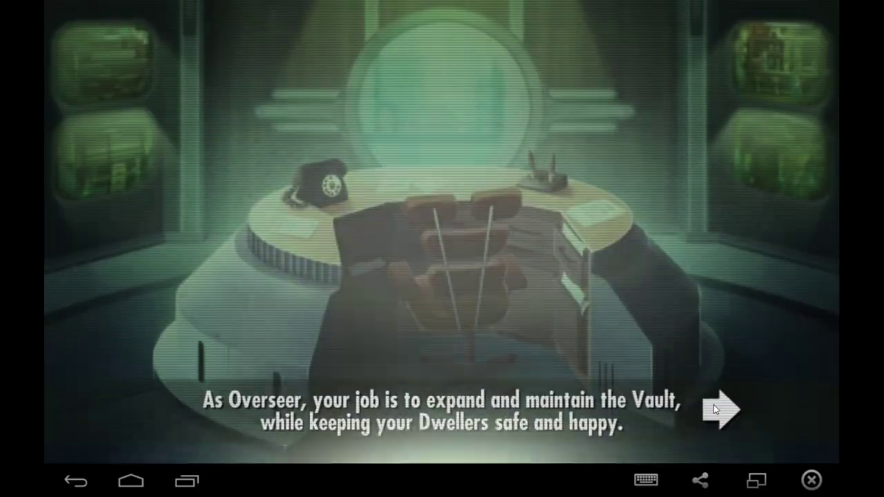
left_click(714, 405)
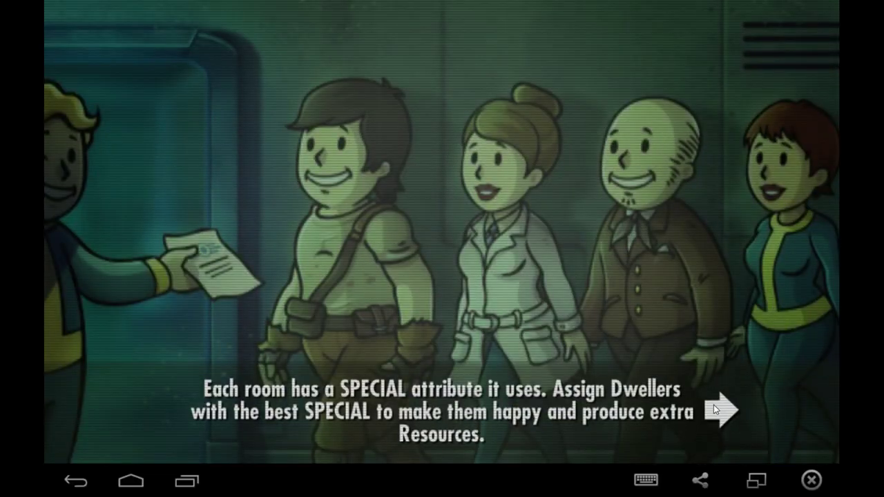
left_click(714, 405)
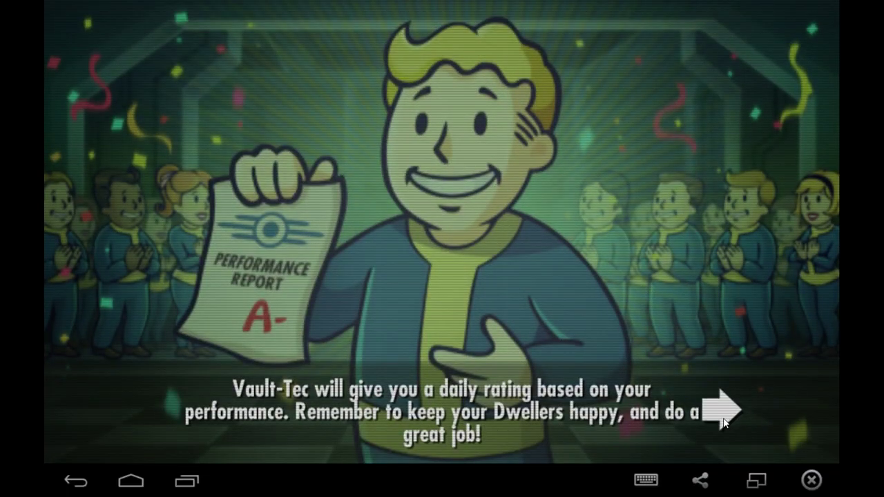
left_click(722, 411)
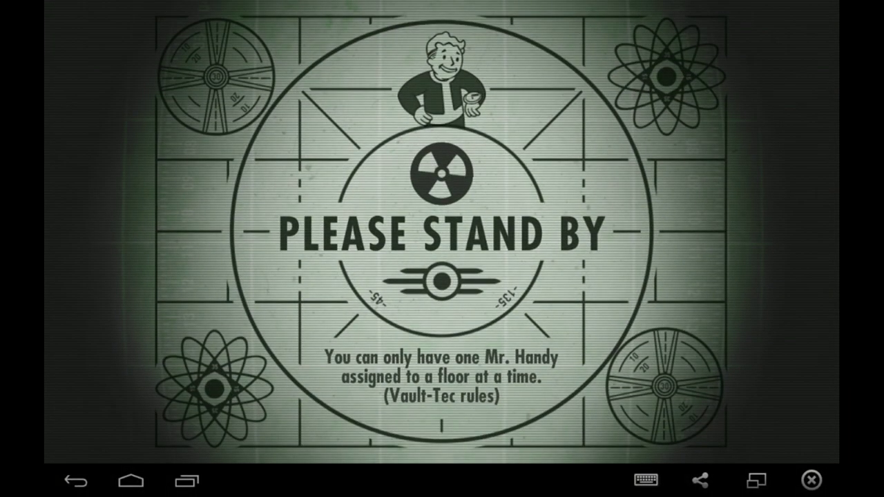